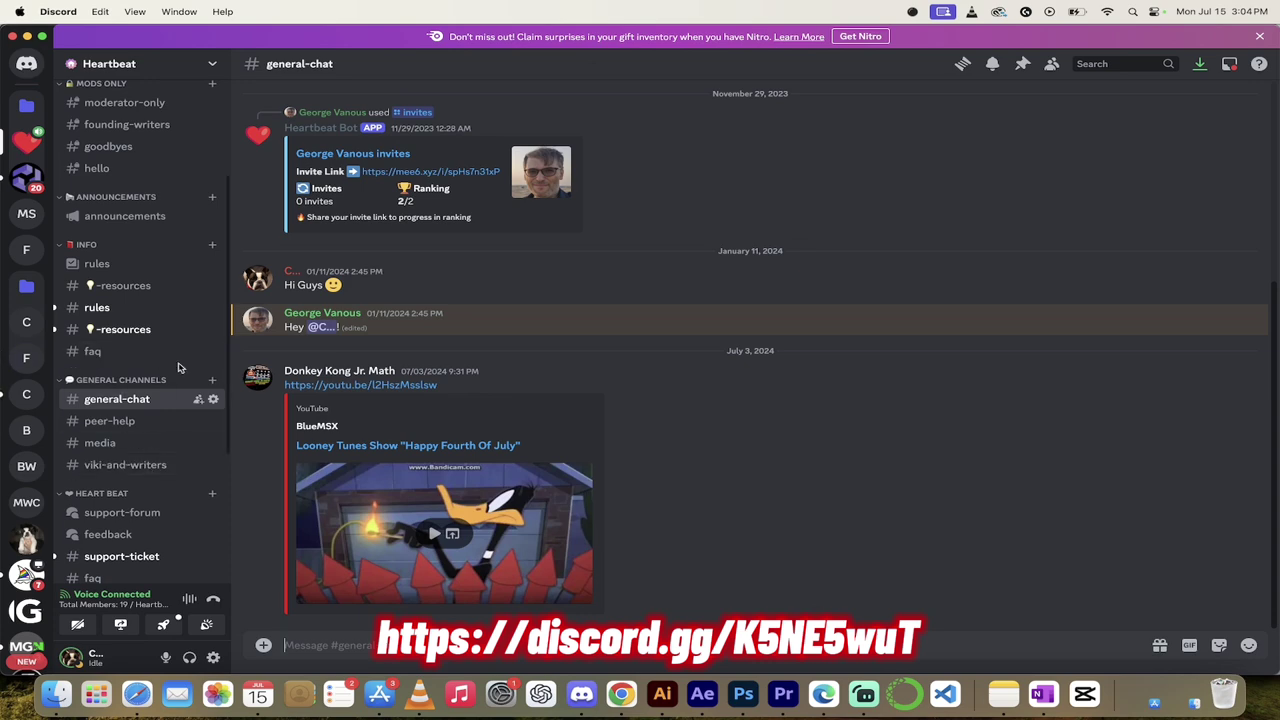
{"action": "scroll", "coordinate": [130, 420], "scroll_direction": "up", "scroll_amount": 5}
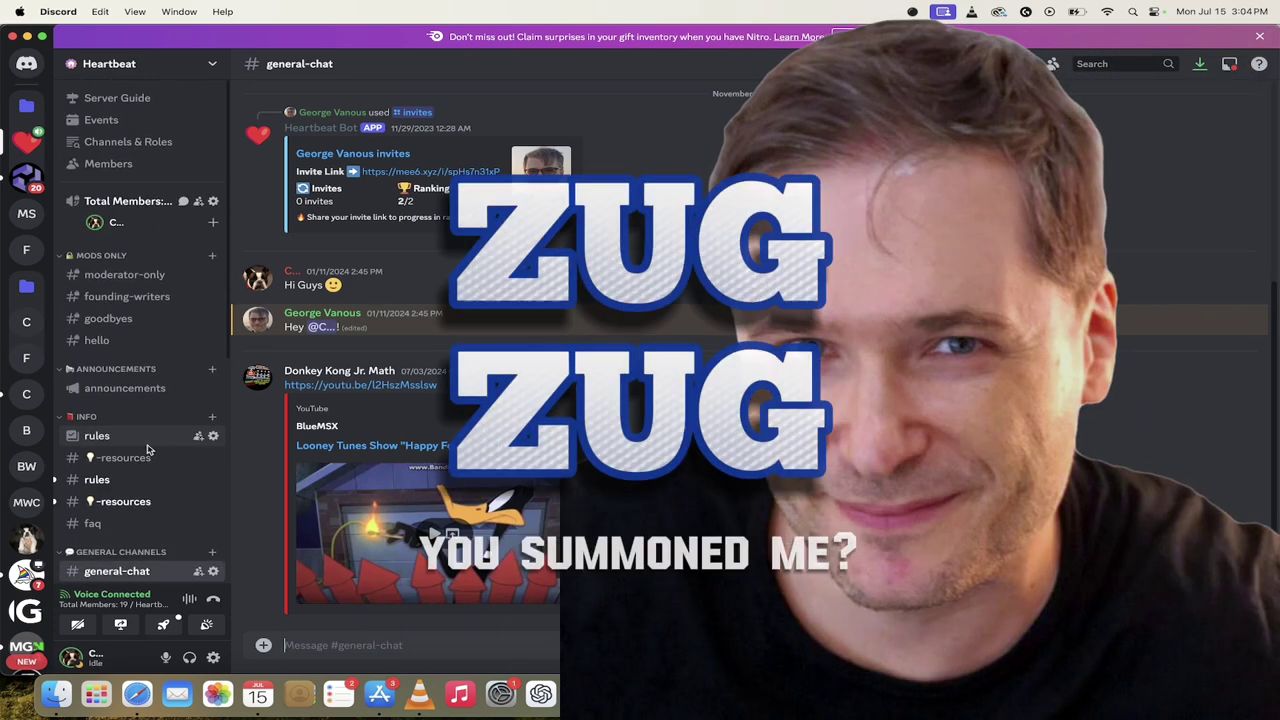